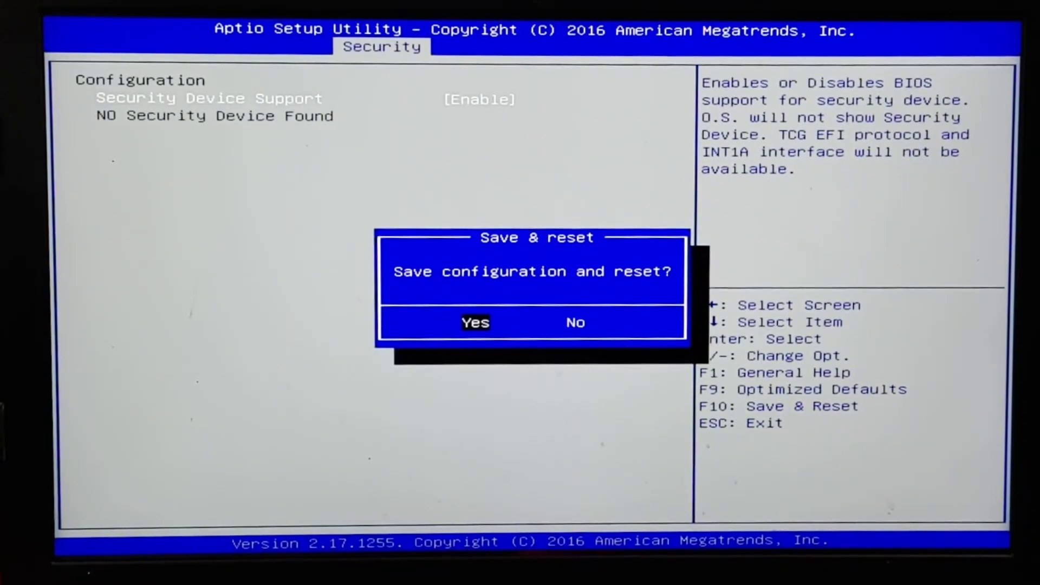
- Save the BIOS configuration with Security Device Support enabled and reset the computer
{"action": "key", "text": "Return"}
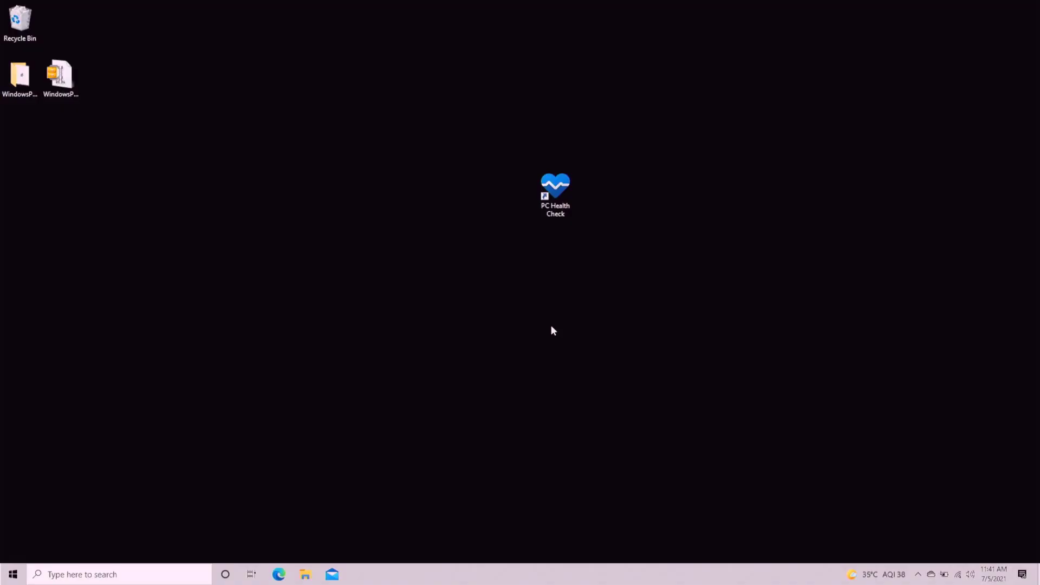
- Run tpm.msc to check the TPM status and specification version, and minimize the TPM management window
{"action": "key", "text": "super+r"}
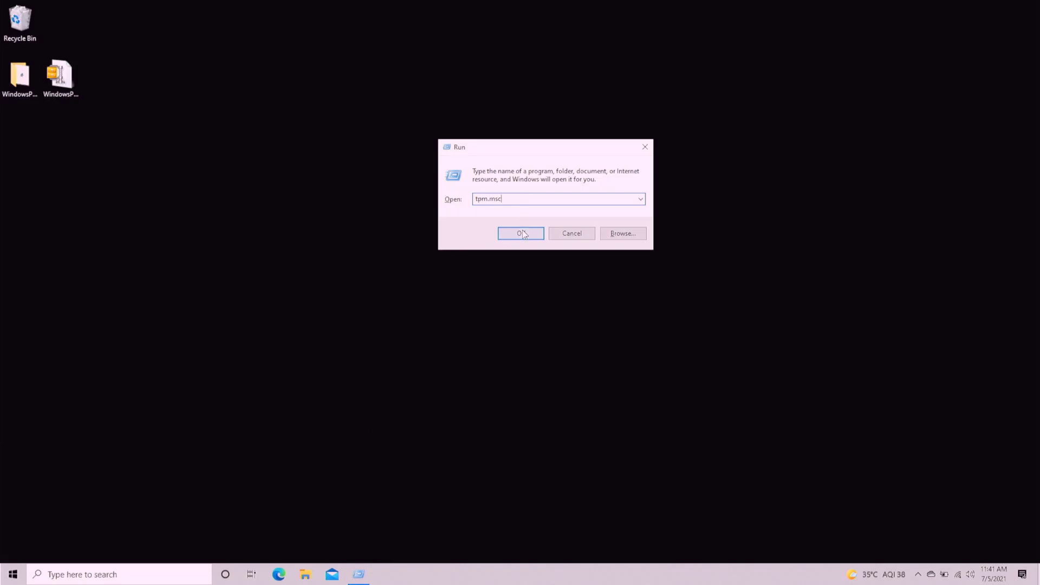
{"action": "left_click", "coordinate": [523, 234]}
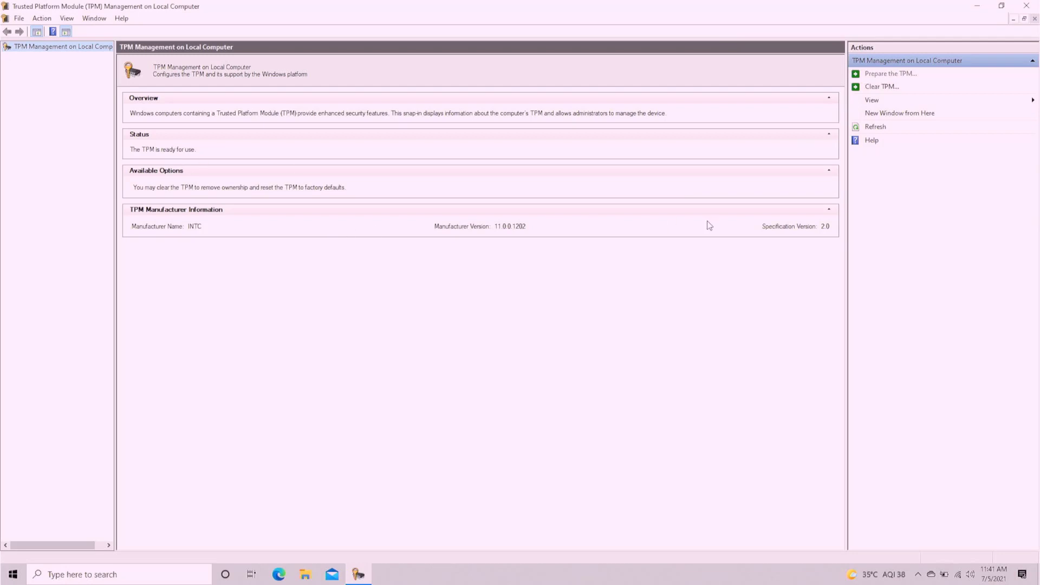
{"action": "left_click", "coordinate": [978, 10]}
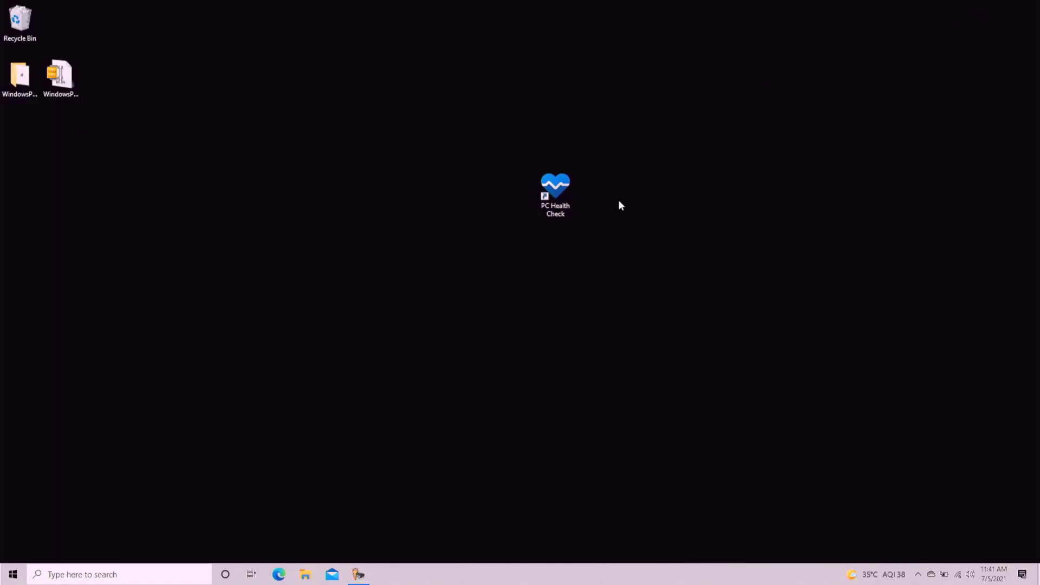
- Open PC Health Check and run the Windows 11 compatibility check on this PC
{"action": "double_click", "coordinate": [563, 208]}
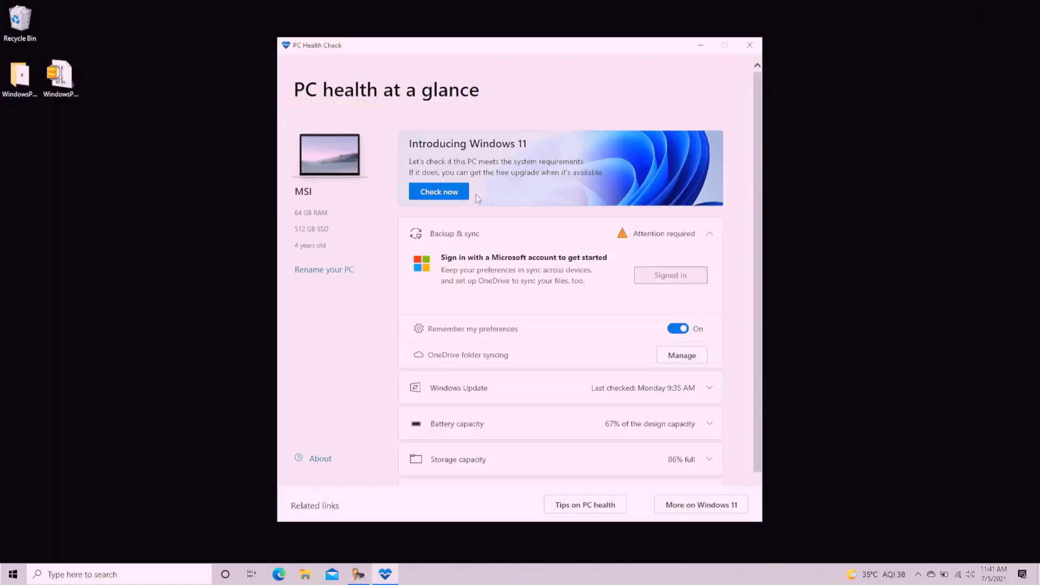
{"action": "left_click", "coordinate": [449, 193]}
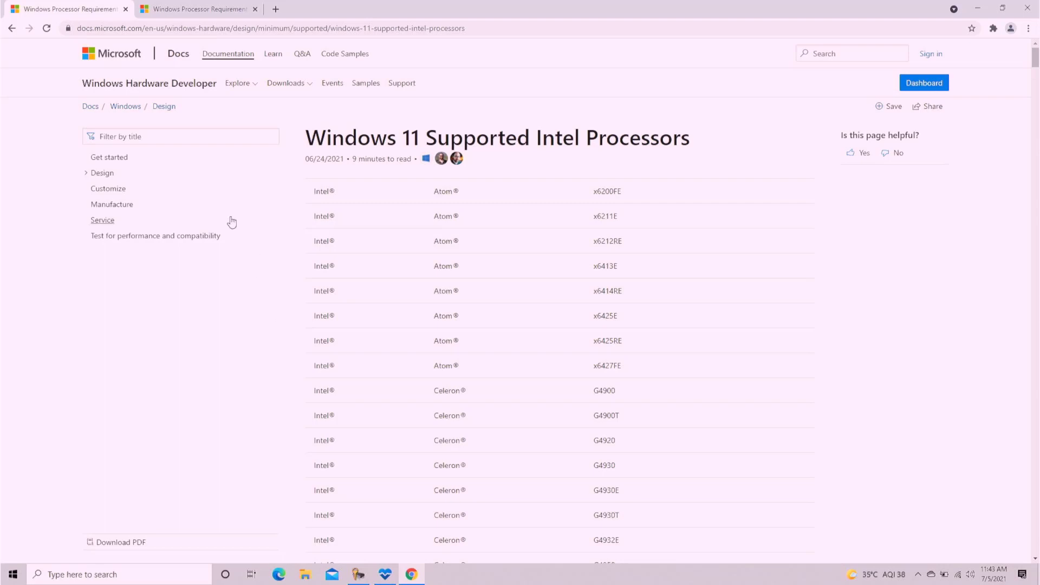
- View the Windows 11 supported AMD processors page and return to the supported Intel processors page
{"action": "left_click", "coordinate": [202, 10]}
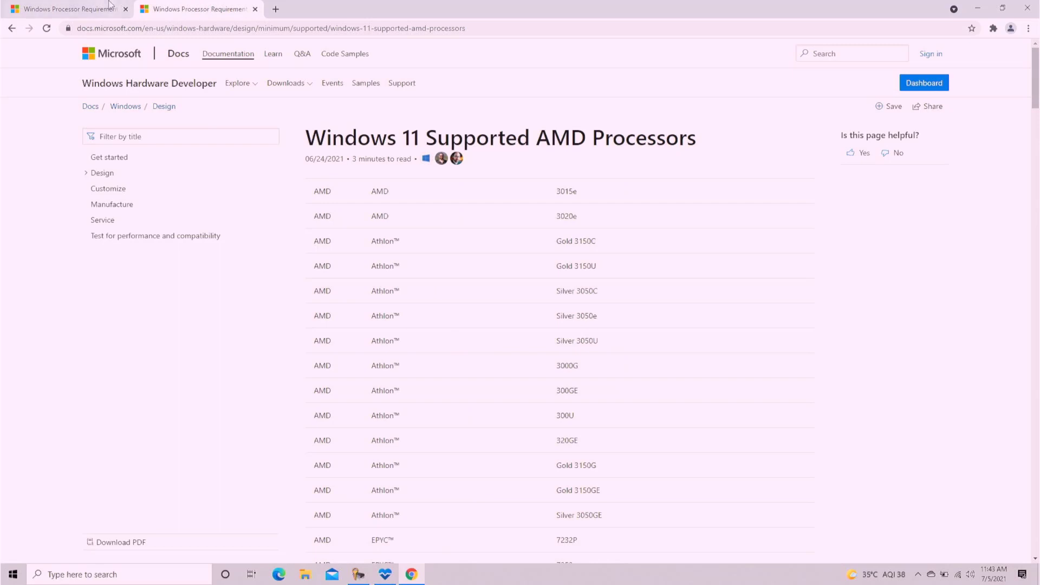
{"action": "left_click", "coordinate": [92, 9]}
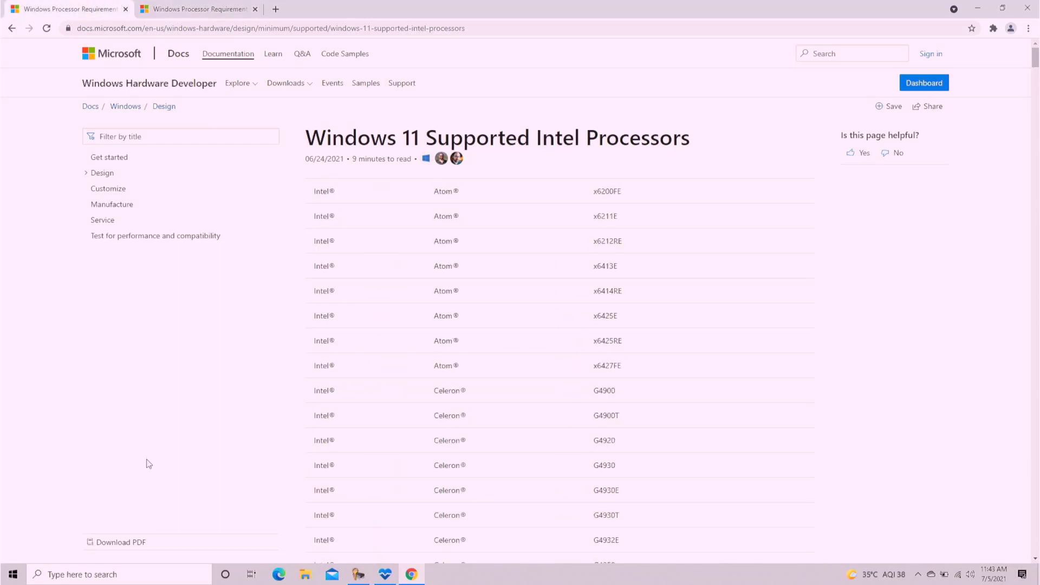
- Search Windows for "system", open System Information to read this PC's processor model, and close it
{"action": "left_click", "coordinate": [135, 574]}
{"action": "type", "text": "system"}
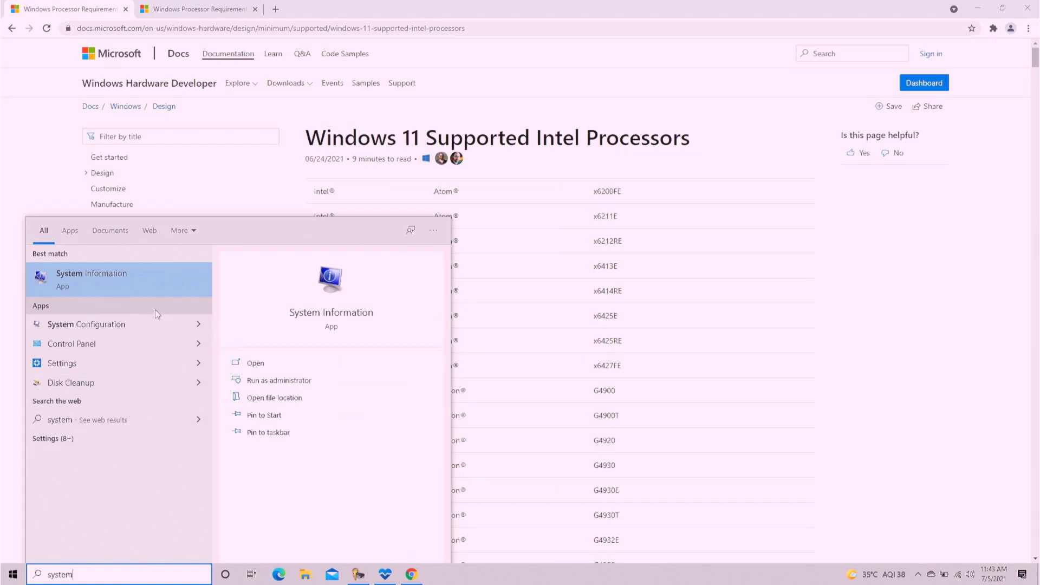
{"action": "left_click", "coordinate": [151, 287]}
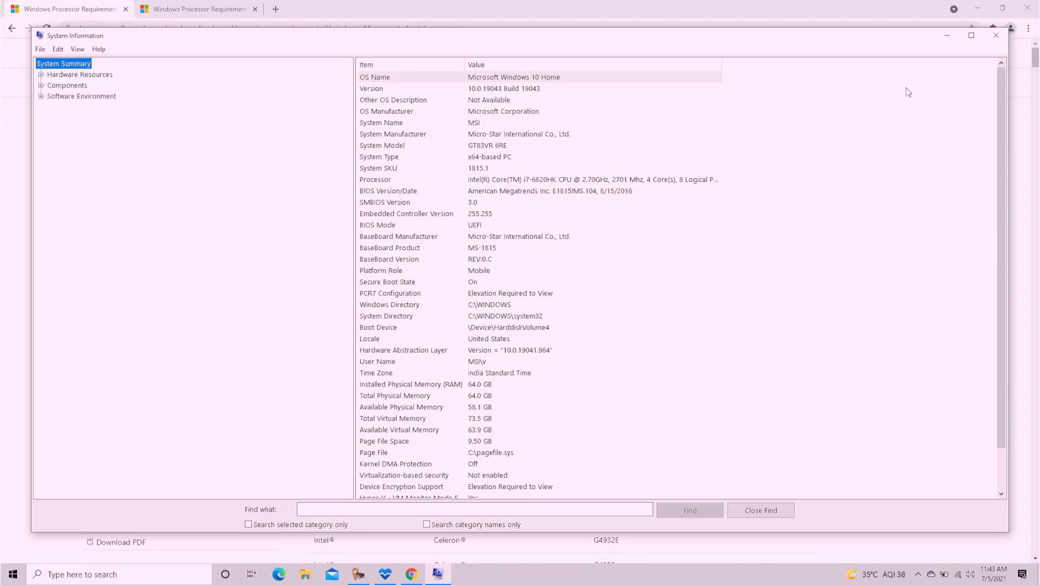
{"action": "key", "text": "alt+F4"}
- Search the supported Intel processors page for 6820 and look through the listed processor generations
{"action": "key", "text": "ctrl+f"}
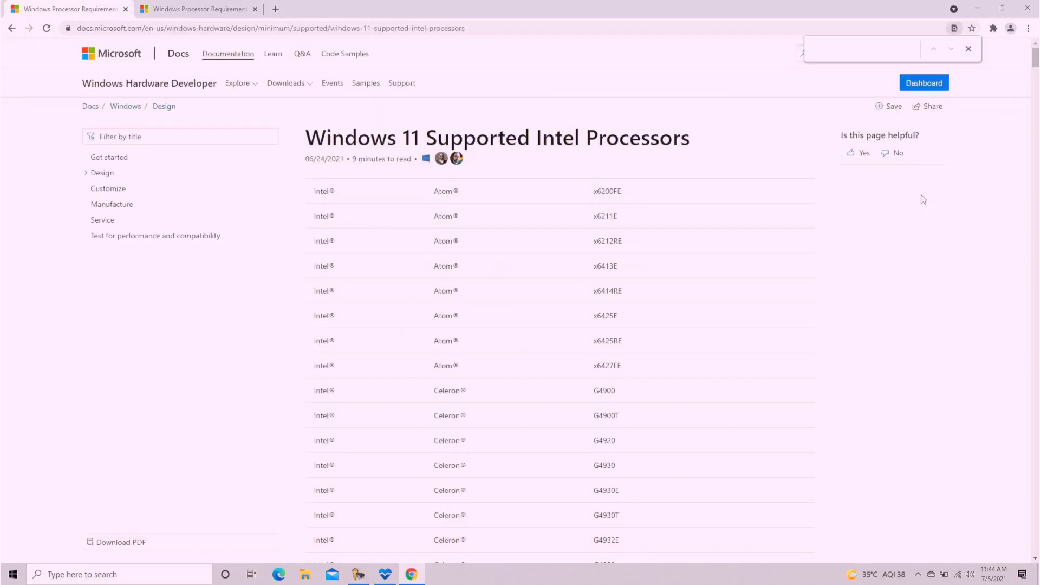
{"action": "type", "text": "6820"}
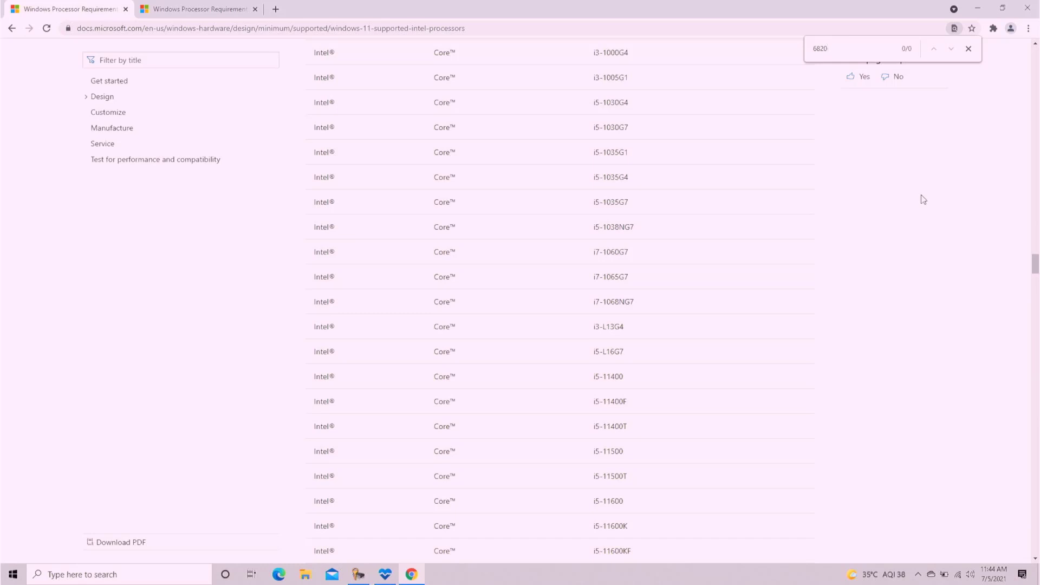
{"action": "scroll", "coordinate": [877, 236], "scroll_direction": "down", "scroll_amount": 20}
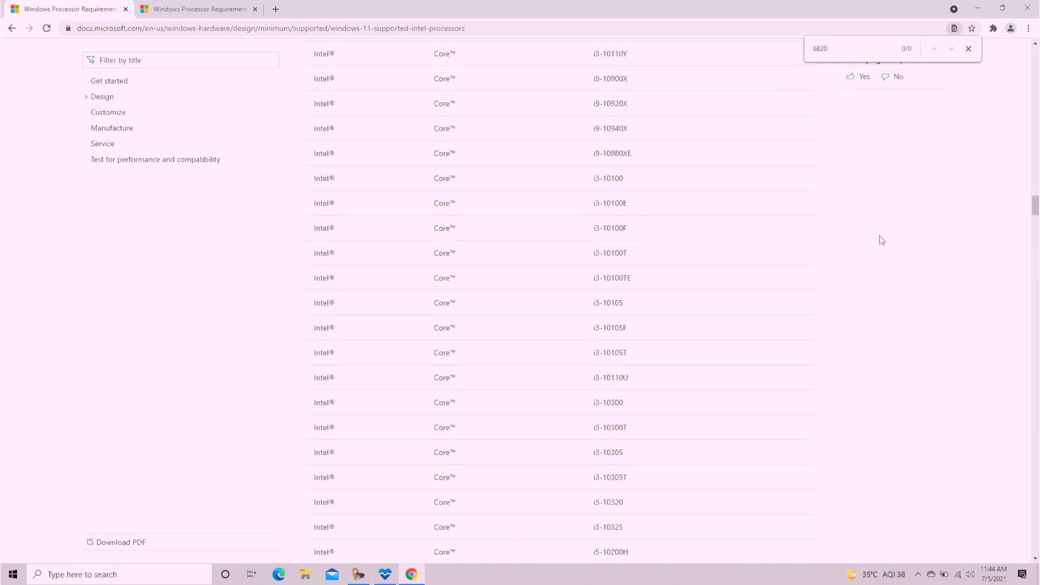
{"action": "scroll", "coordinate": [881, 240], "scroll_direction": "up", "scroll_amount": 15}
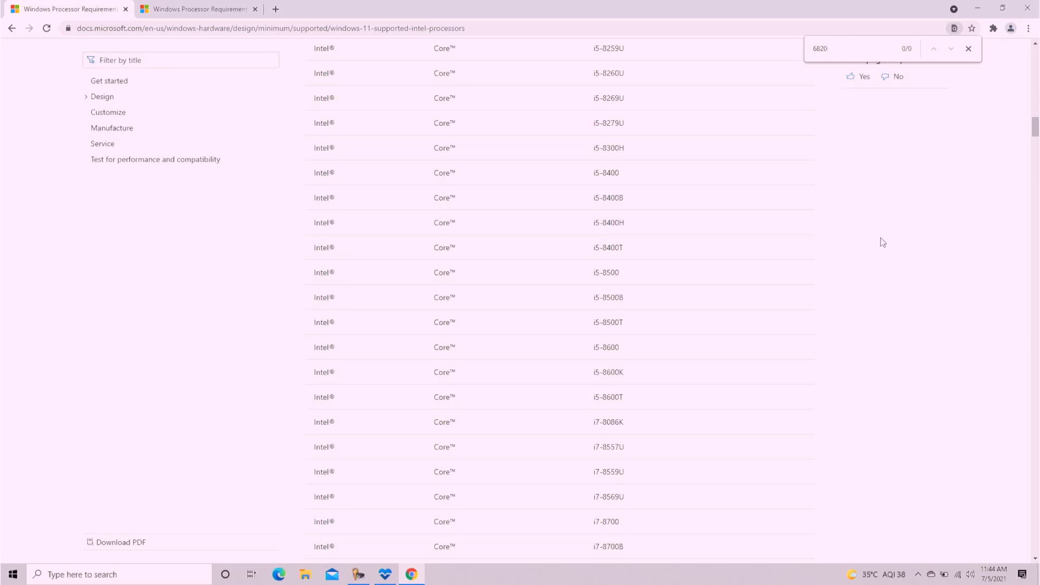
{"action": "scroll", "coordinate": [883, 242], "scroll_direction": "up", "scroll_amount": 10}
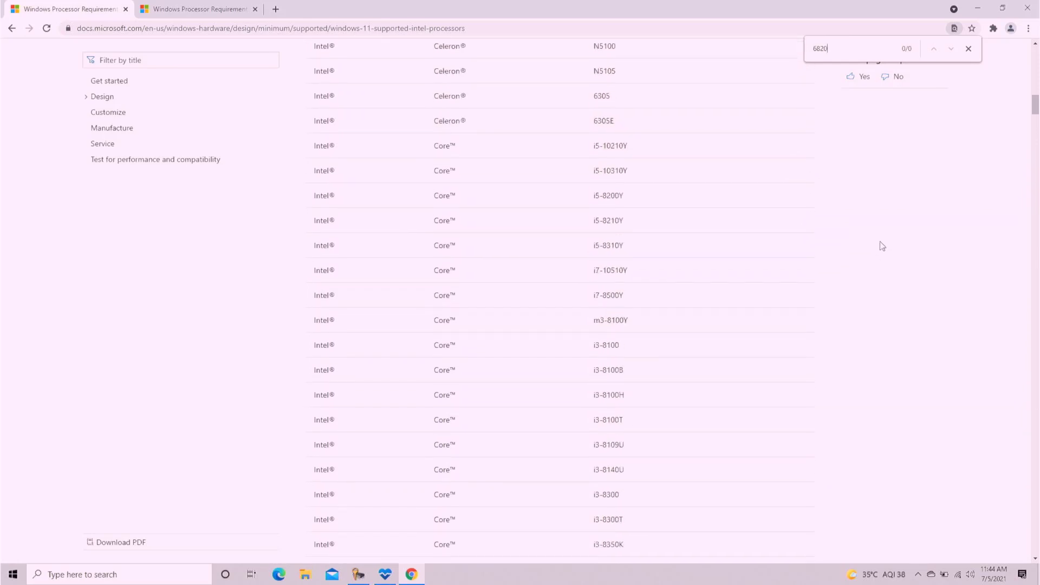
{"action": "scroll", "coordinate": [882, 245], "scroll_direction": "up", "scroll_amount": 4}
{"action": "scroll", "coordinate": [881, 246], "scroll_direction": "down", "scroll_amount": 2}
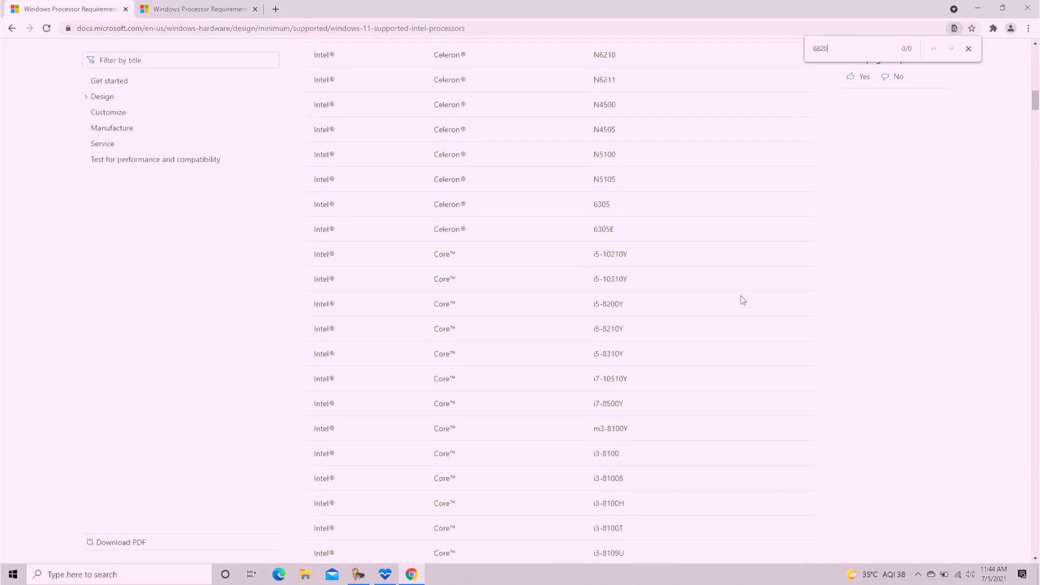
{"action": "scroll", "coordinate": [604, 311], "scroll_direction": "down", "scroll_amount": 6}
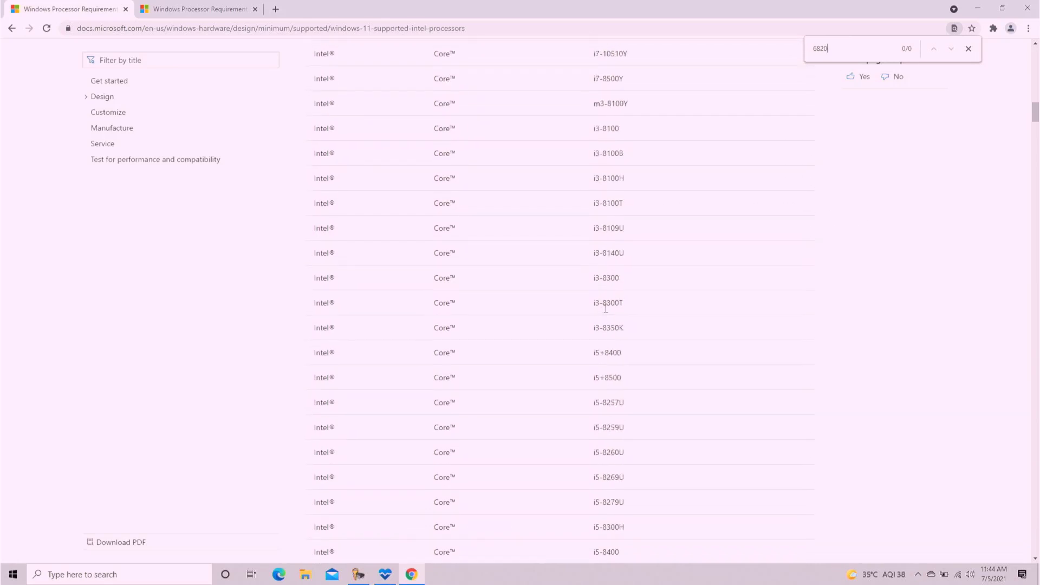
{"action": "scroll", "coordinate": [605, 307], "scroll_direction": "down", "scroll_amount": 20}
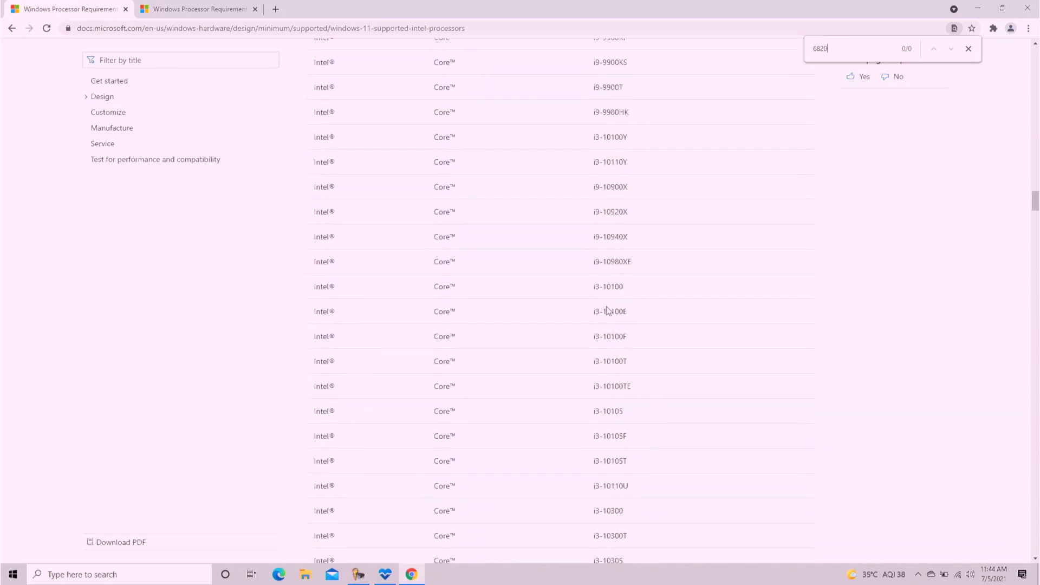
{"action": "scroll", "coordinate": [607, 309], "scroll_direction": "down", "scroll_amount": 20}
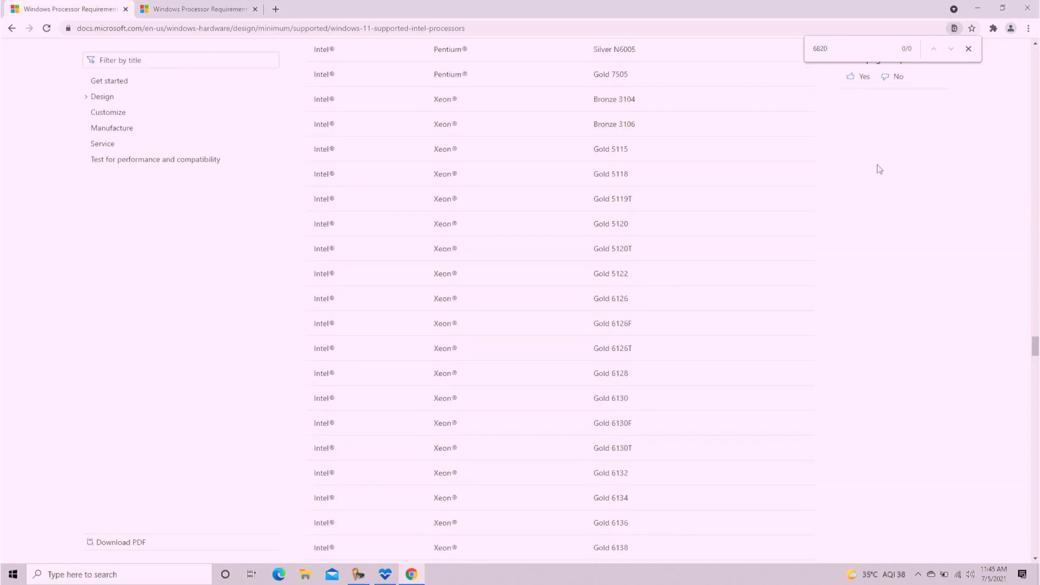
{"action": "scroll", "coordinate": [879, 168], "scroll_direction": "up", "scroll_amount": 20}
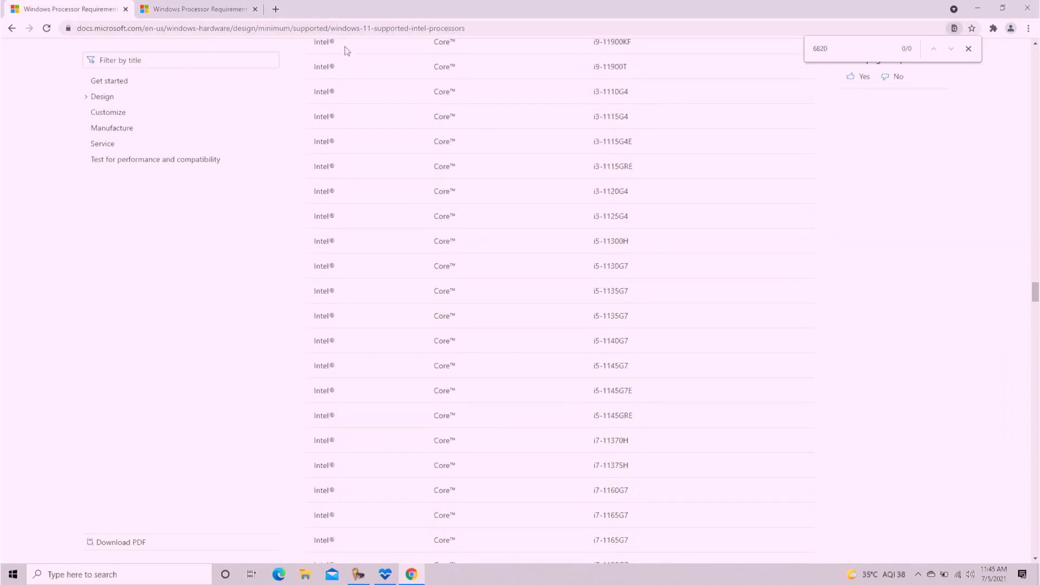
- Search the supported AMD processors page for 3960 and look through the listed Ryzen models
{"action": "left_click", "coordinate": [168, 11]}
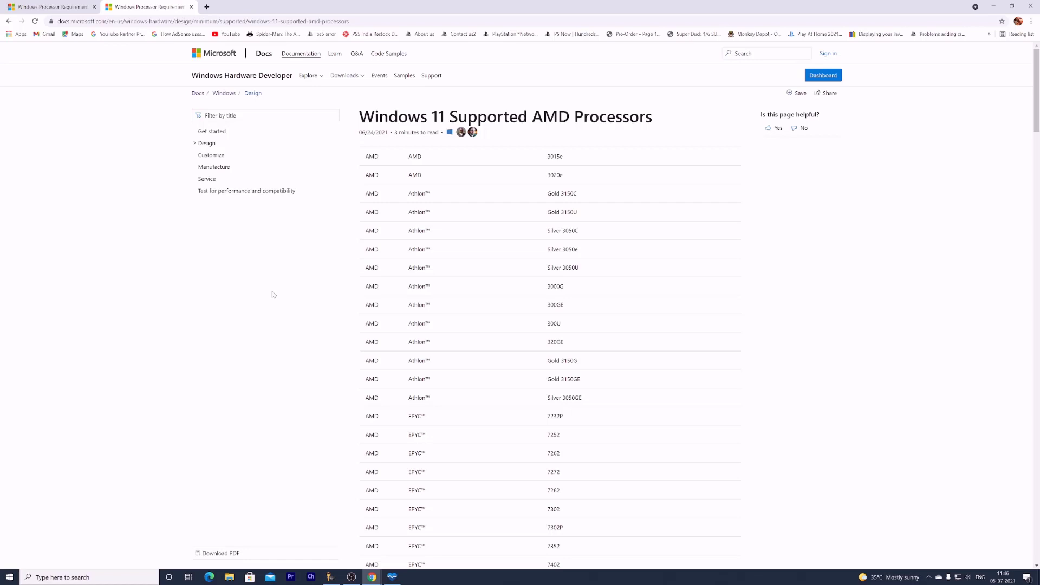
{"action": "key", "text": "ctrl+f"}
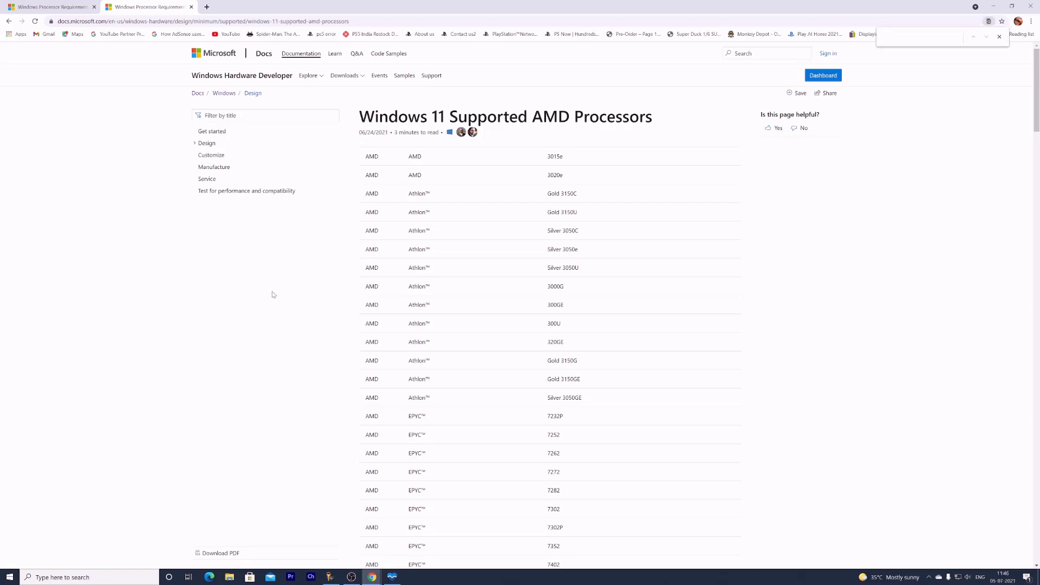
{"action": "type", "text": "3960"}
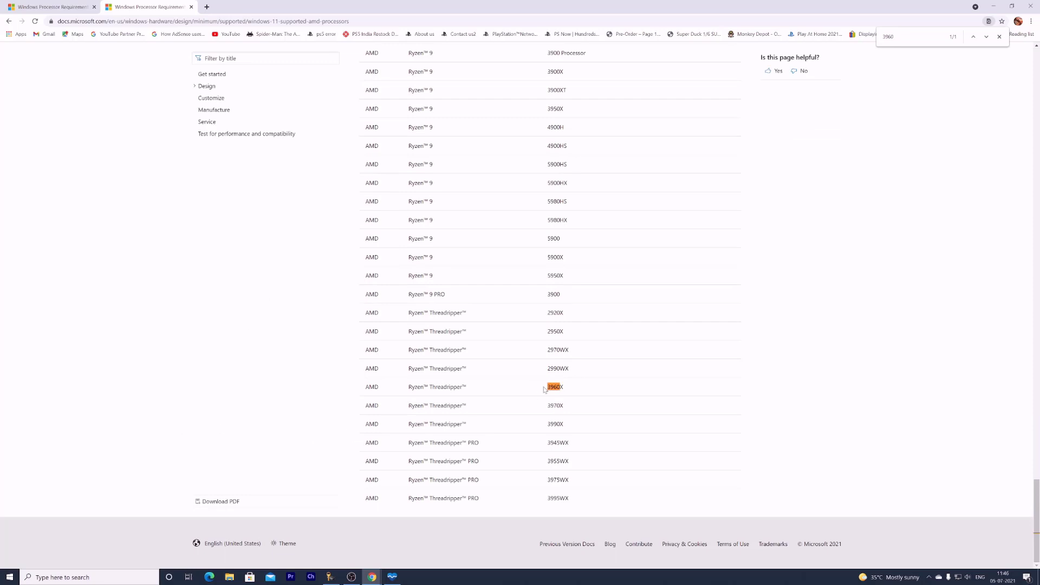
{"action": "scroll", "coordinate": [597, 348], "scroll_direction": "up", "scroll_amount": 20}
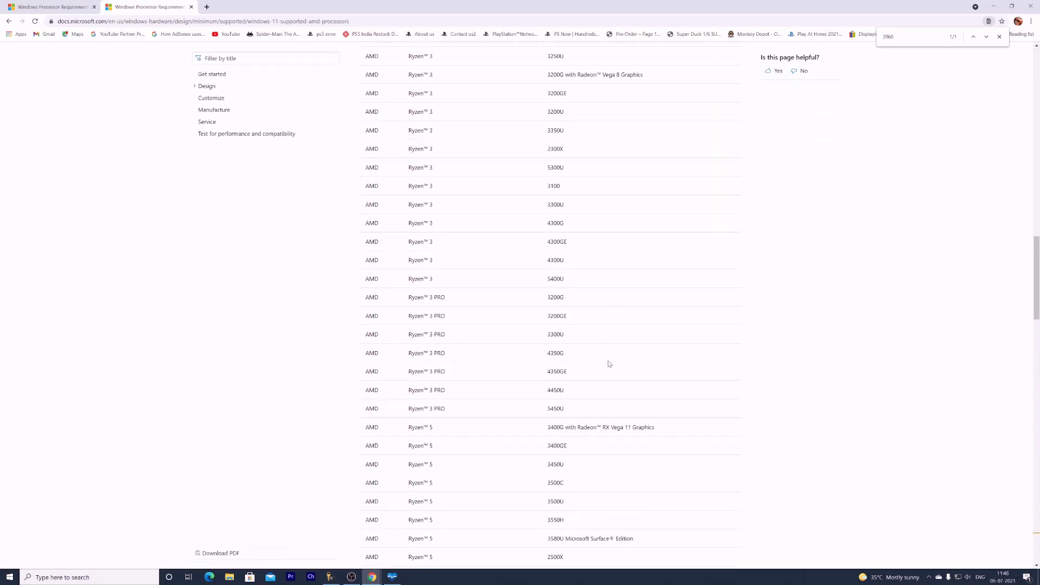
{"action": "scroll", "coordinate": [271, 232], "scroll_direction": "up", "scroll_amount": 2}
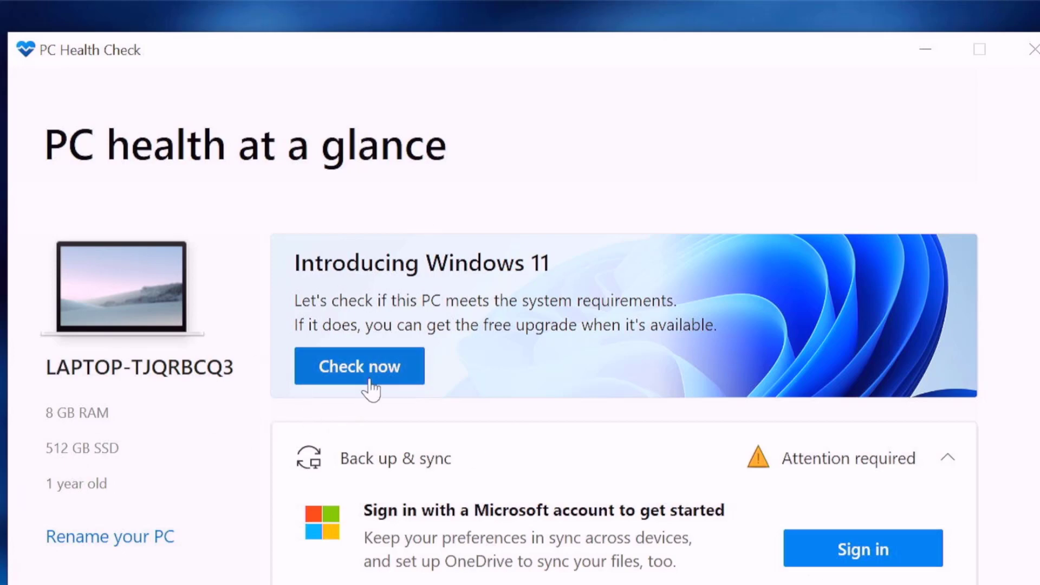
- Run the Windows 11 compatibility check on the laptop and open its TPM management console with tpm.msc
{"action": "left_click", "coordinate": [355, 374]}
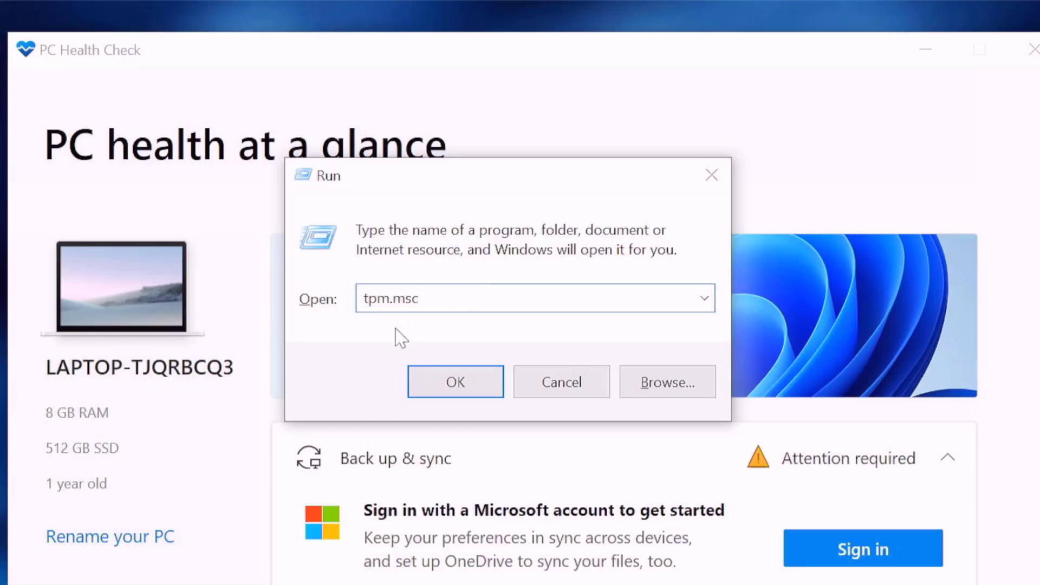
{"action": "left_click", "coordinate": [461, 385]}
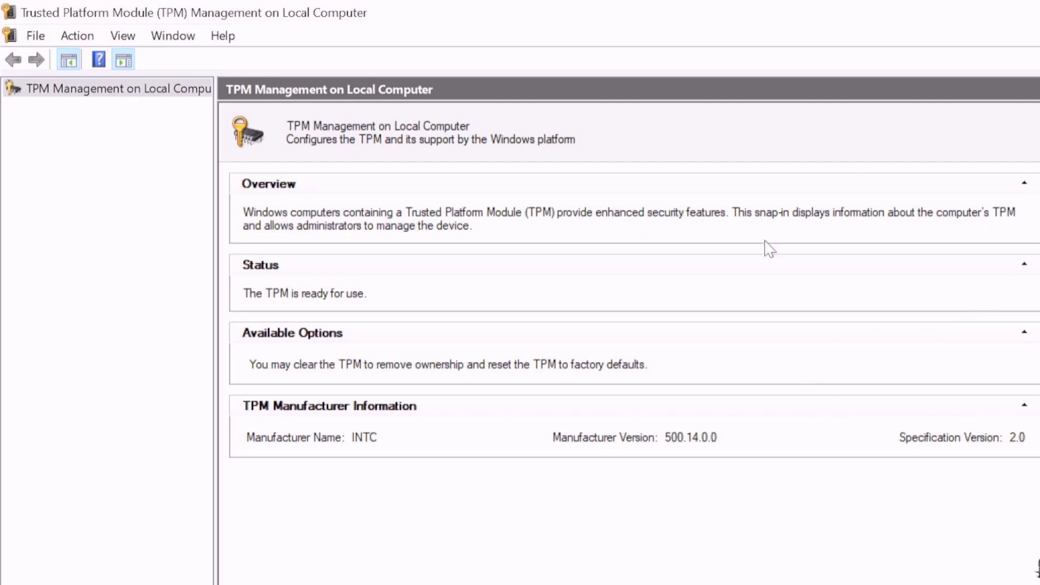
- Switch to System Information and check the laptop's processor model in the system summary
{"action": "key", "text": "alt+Tab"}
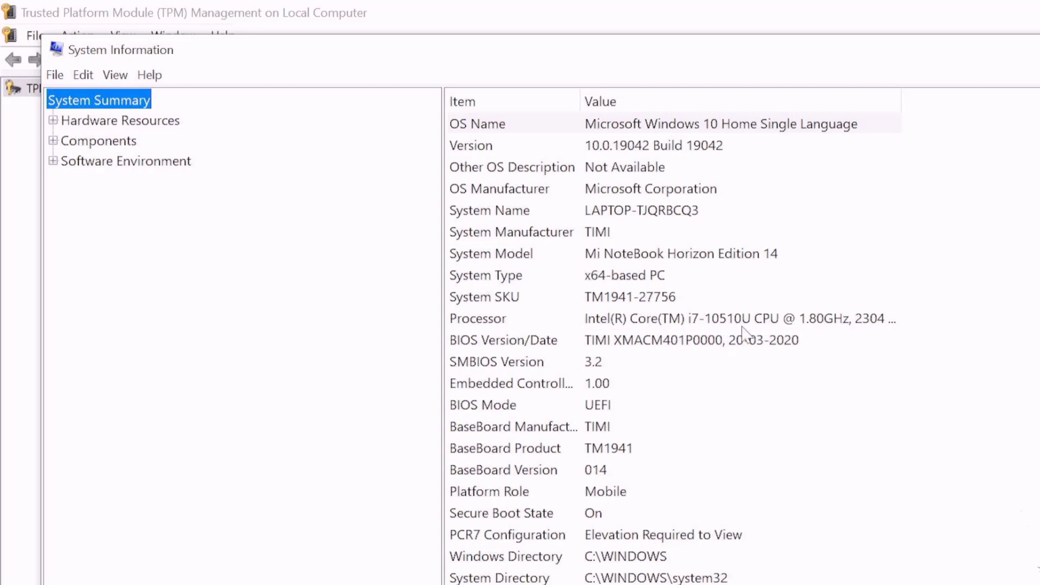
{"action": "left_click", "coordinate": [724, 325]}
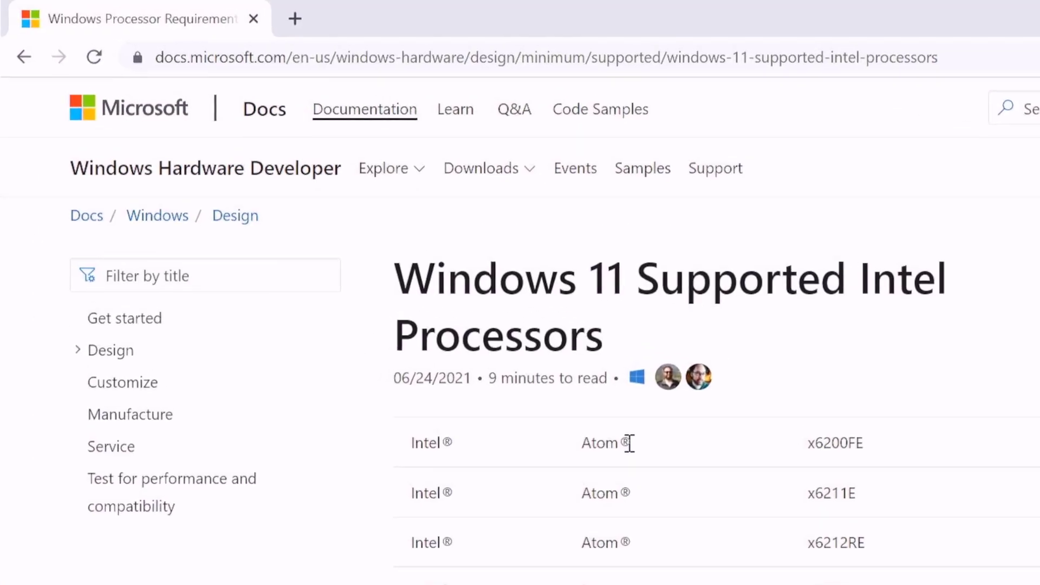
- Search the supported Intel processors page for 10510u
{"action": "key", "text": "ctrl+f"}
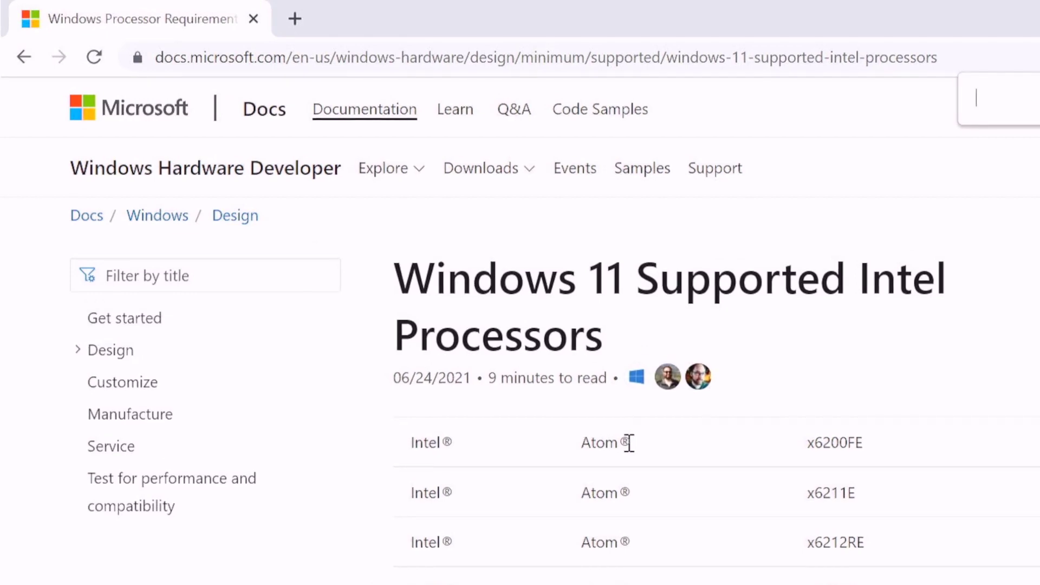
{"action": "type", "text": "10"}
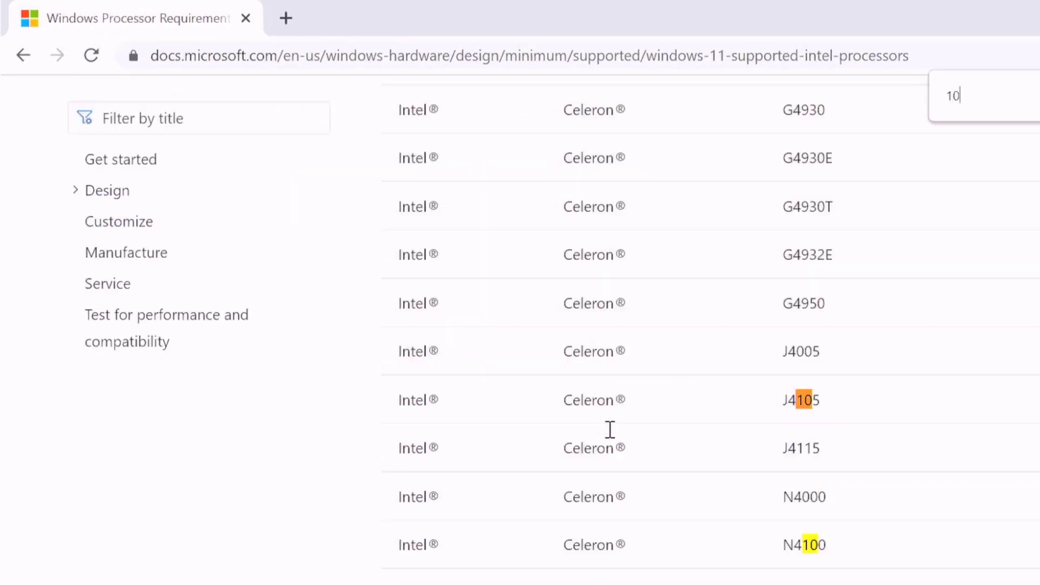
{"action": "type", "text": "510"}
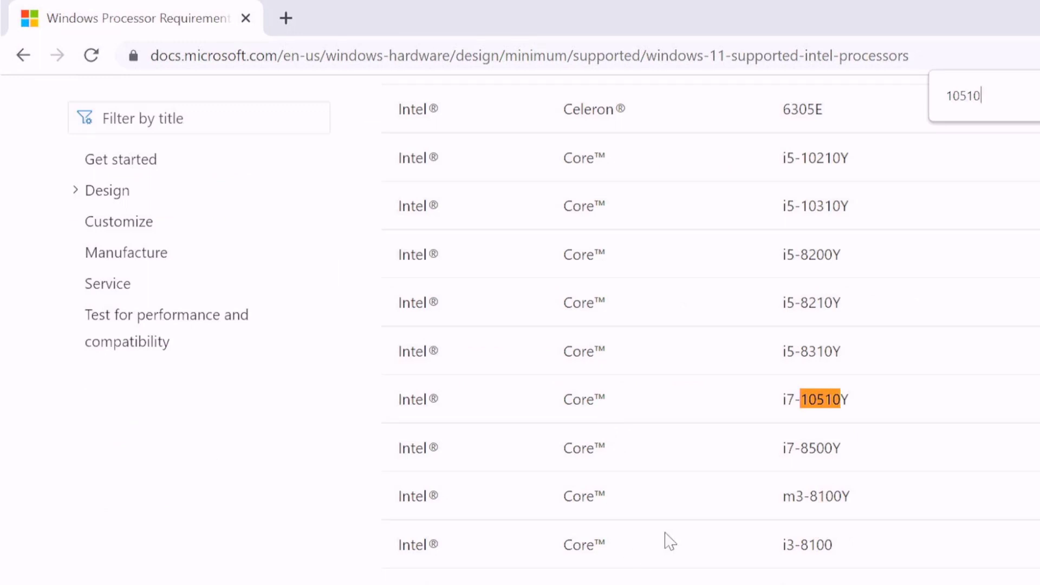
{"action": "type", "text": "u"}
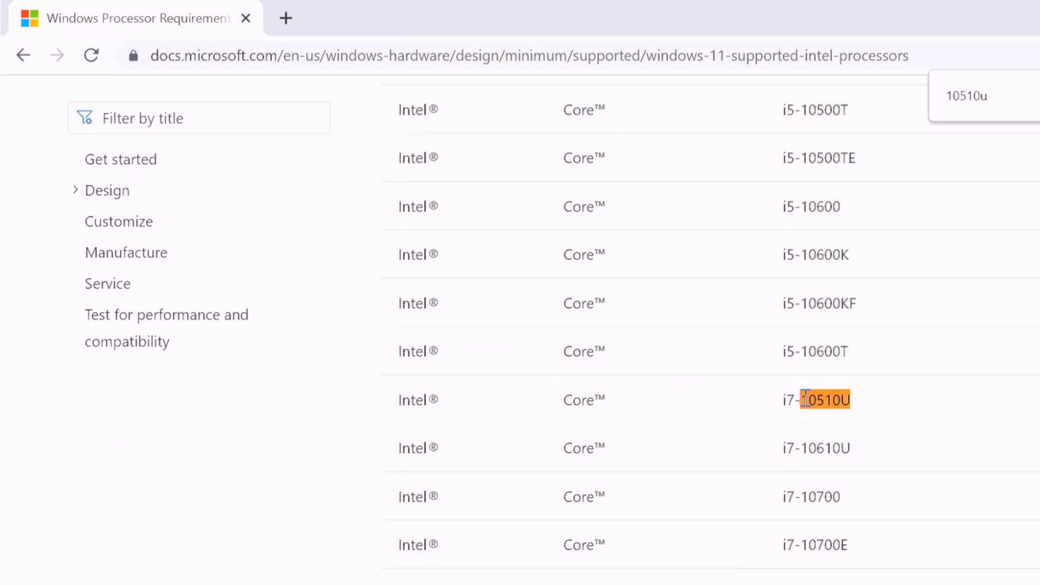